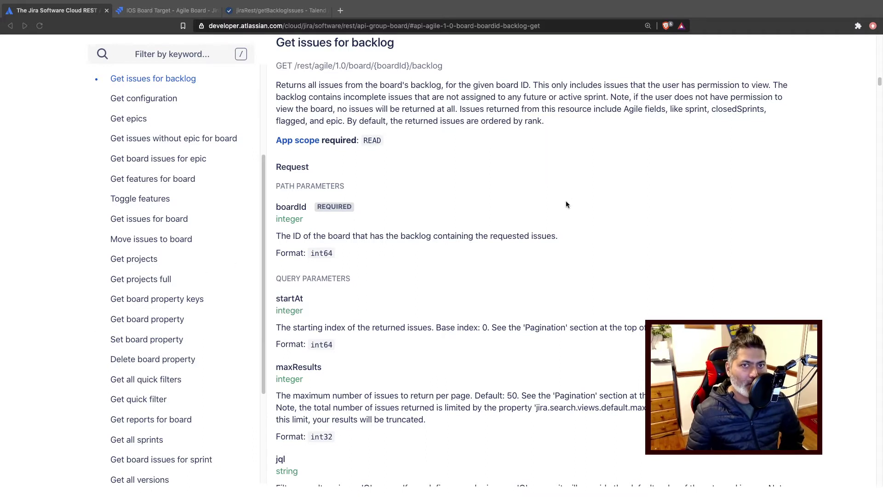
- Highlight 'backlog' in the docs' endpoint path, then switch to the IOS Board Target Jira backlog
scroll(323, 88, "up", 1)
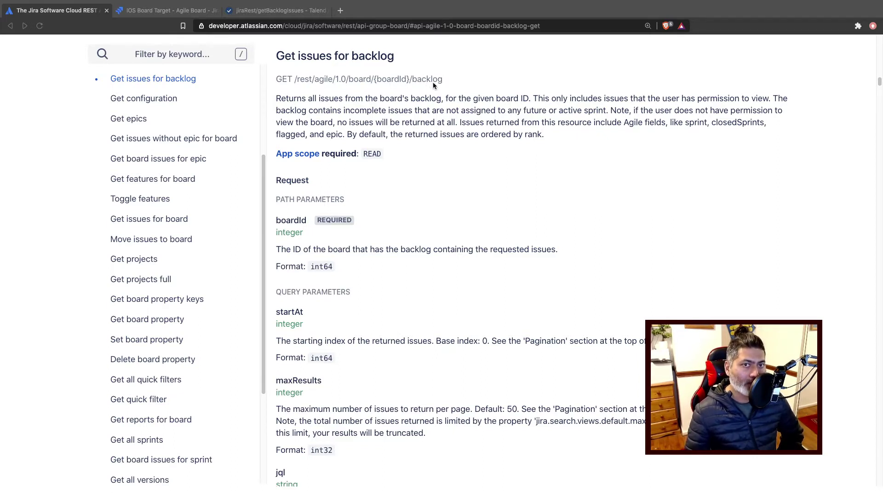
left_click(454, 78)
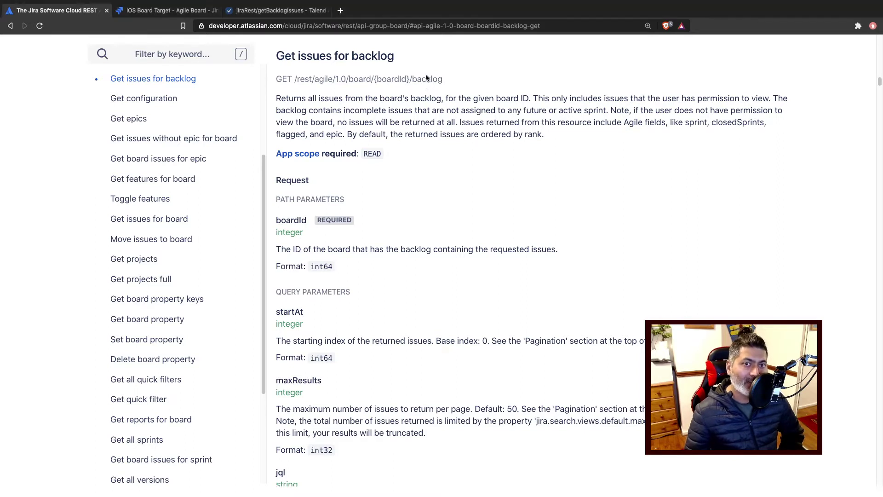
left_click_drag(412, 79, 450, 82)
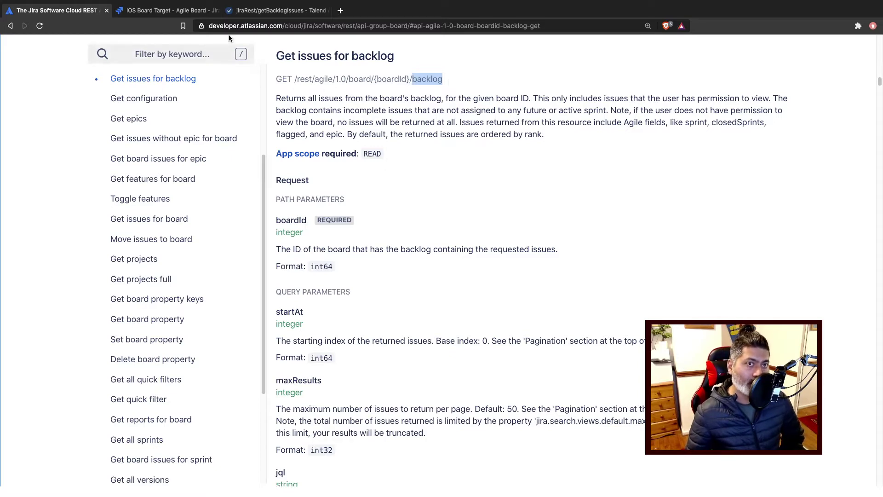
left_click(174, 10)
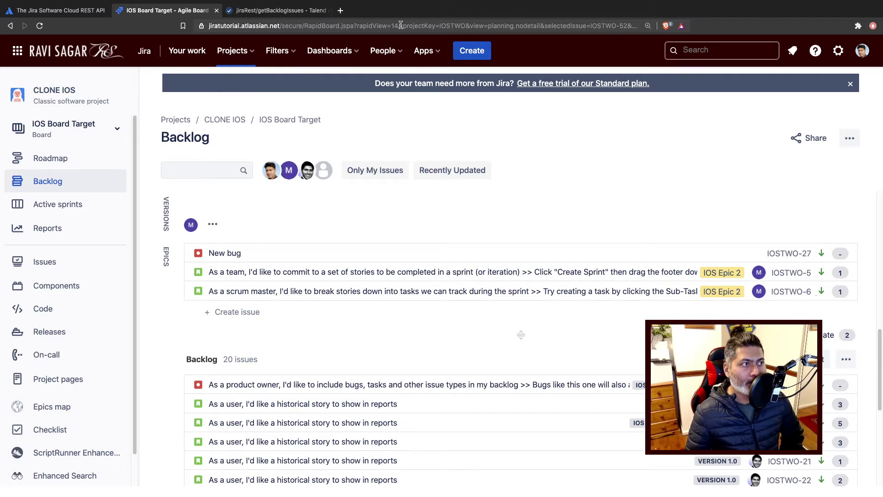
double_click(440, 25)
left_click(405, 209)
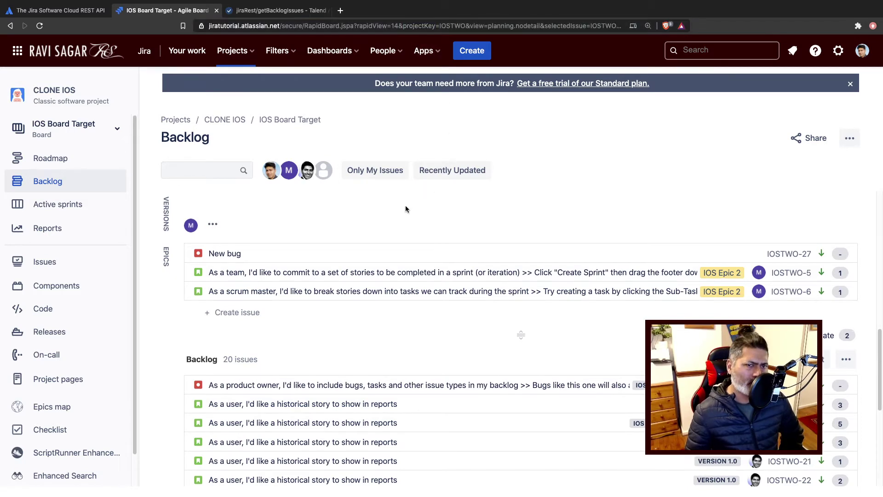
scroll(406, 210, "up", 10)
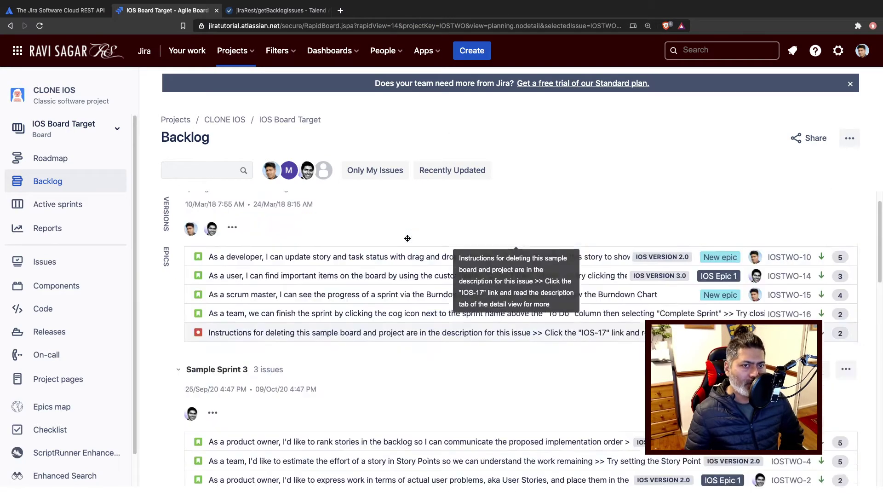
scroll(407, 239, "down", 6)
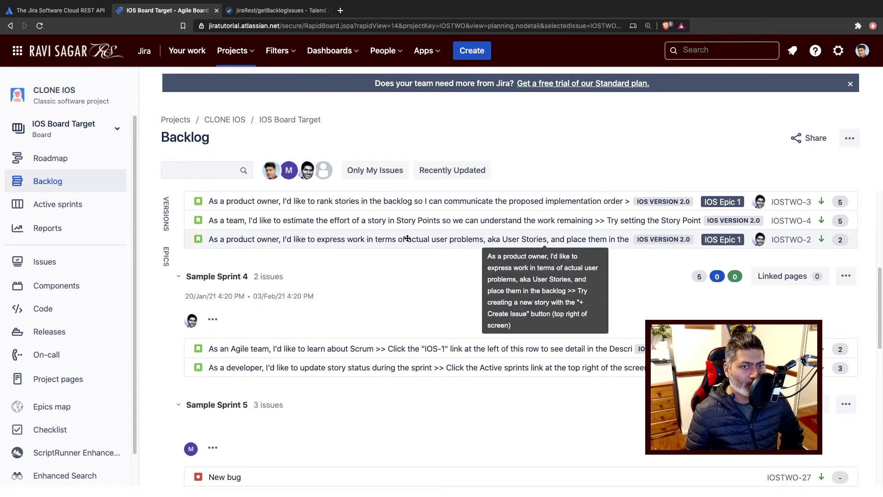
scroll(407, 239, "down", 3)
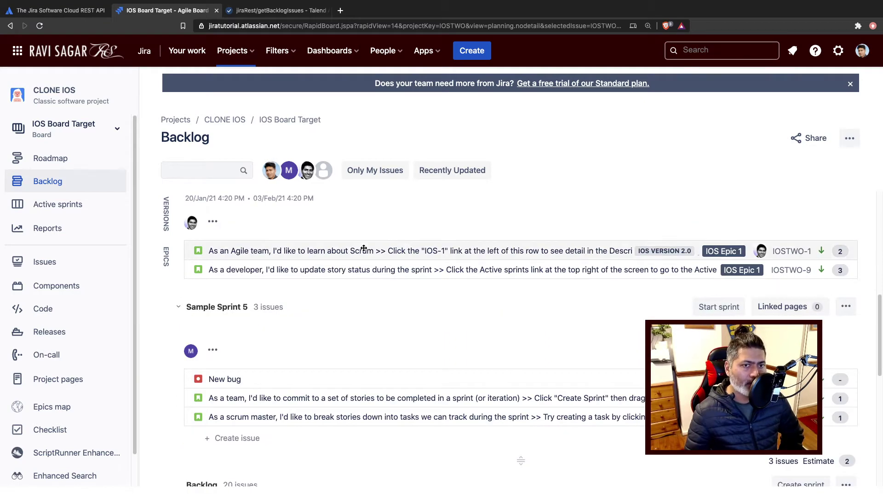
scroll(280, 286, "down", 1)
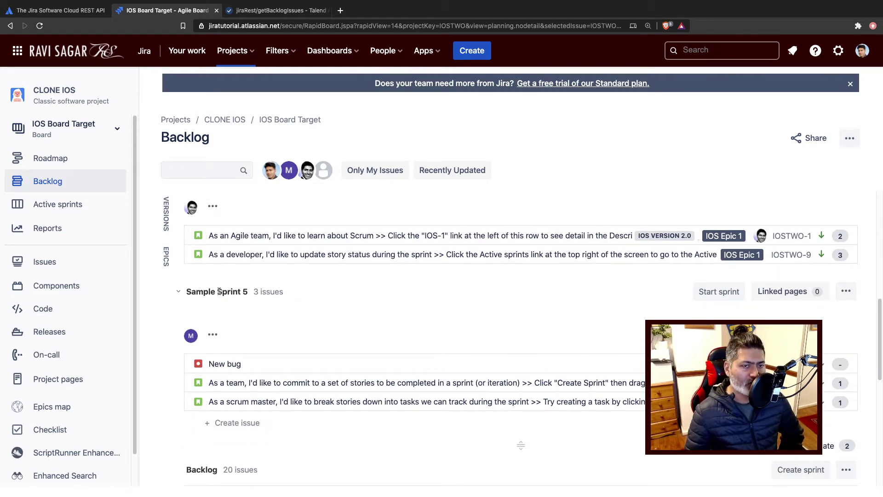
scroll(223, 302, "down", 2)
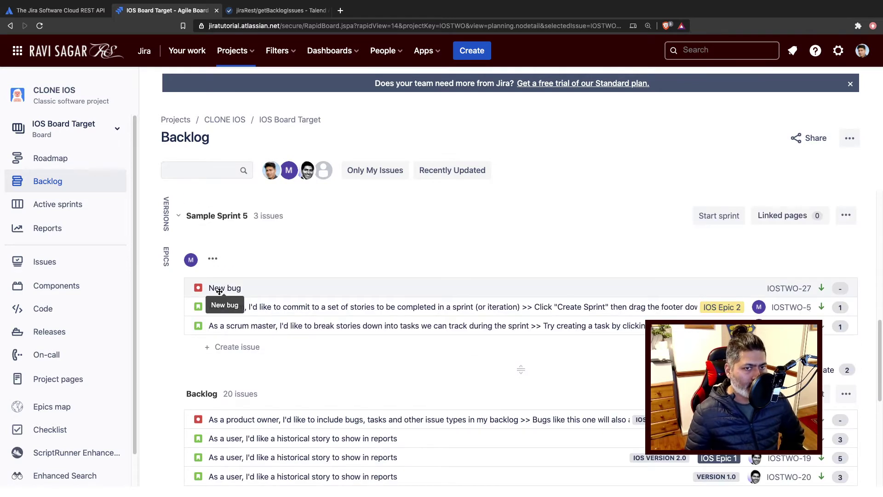
scroll(219, 291, "down", 3)
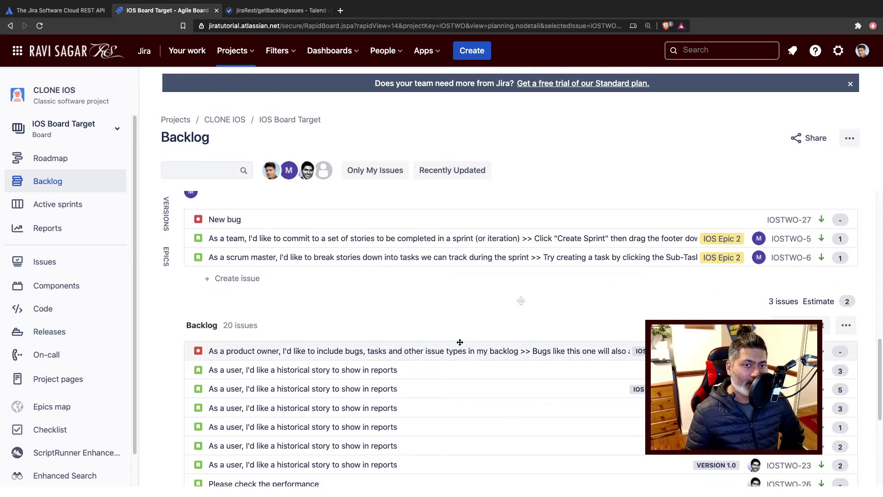
scroll(475, 339, "down", 4)
scroll(375, 345, "up", 2)
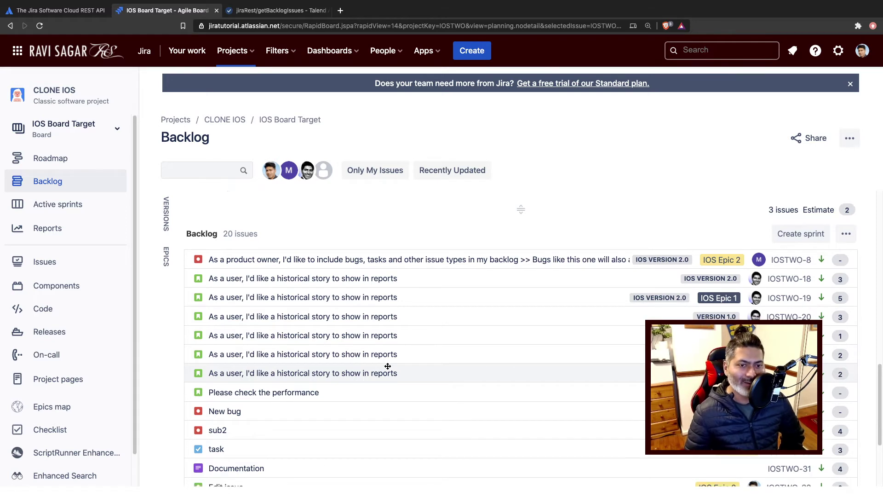
scroll(387, 365, "down", 3)
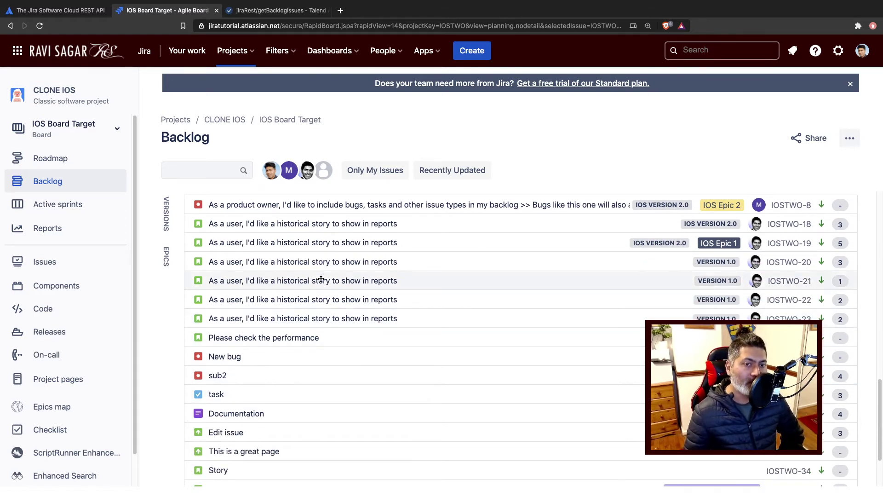
scroll(414, 400, "up", 5)
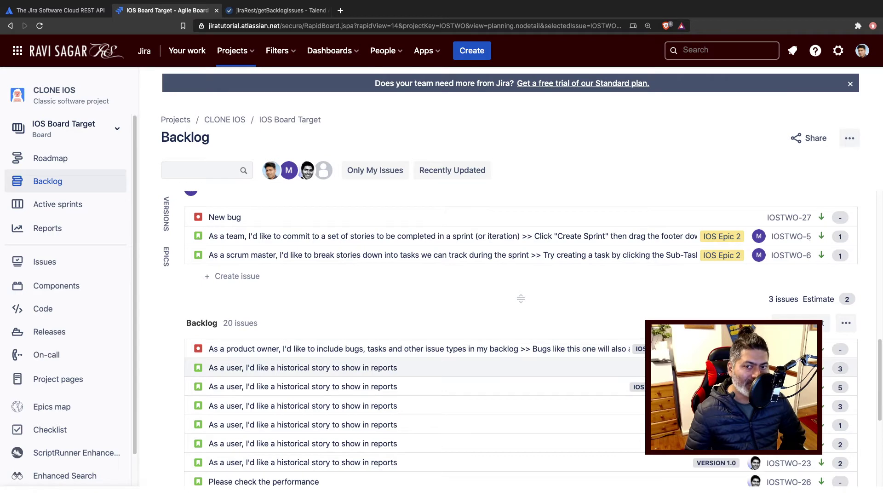
scroll(414, 368, "down", 5)
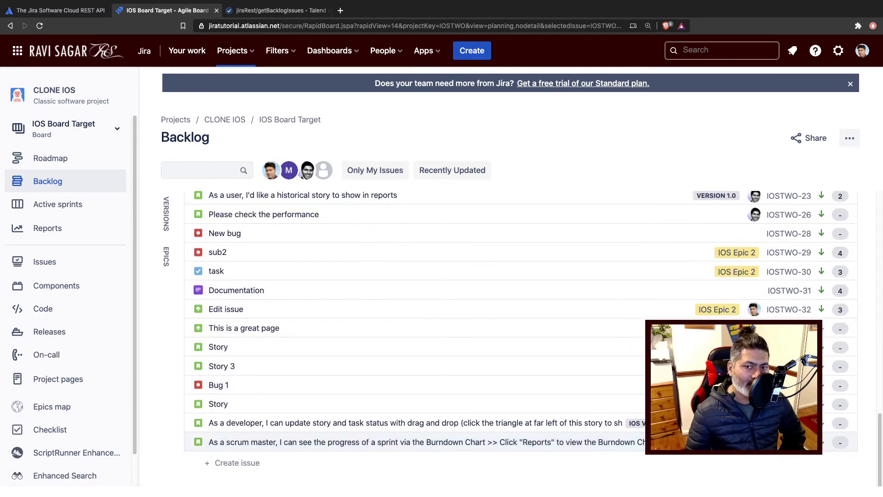
left_click(414, 441)
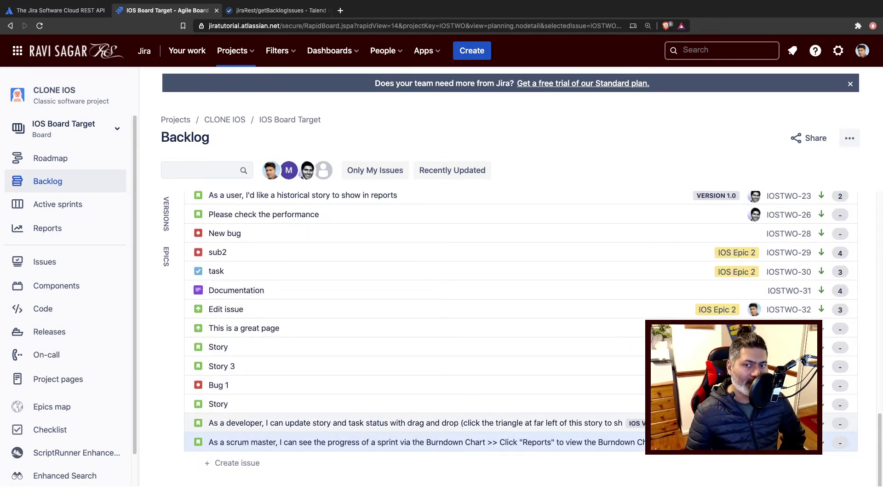
- Send the saved getBacklogIssues request for board 14's backlog
left_click(263, 14)
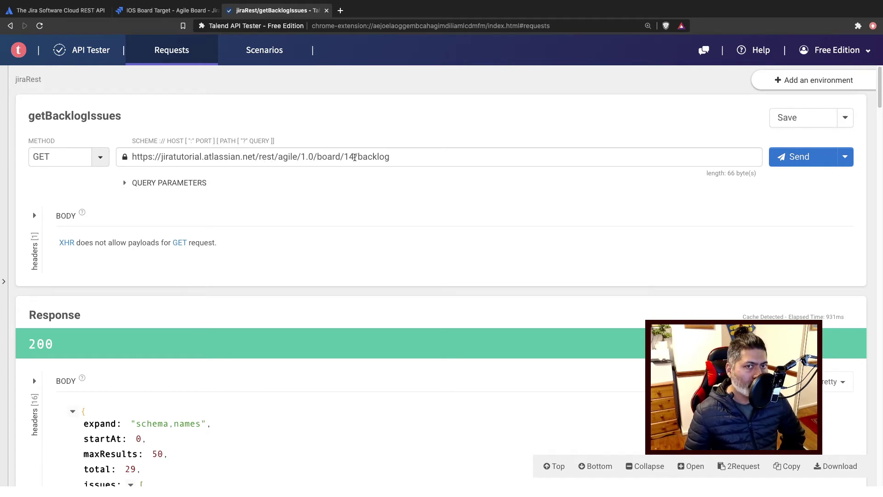
left_click_drag(358, 157, 418, 156)
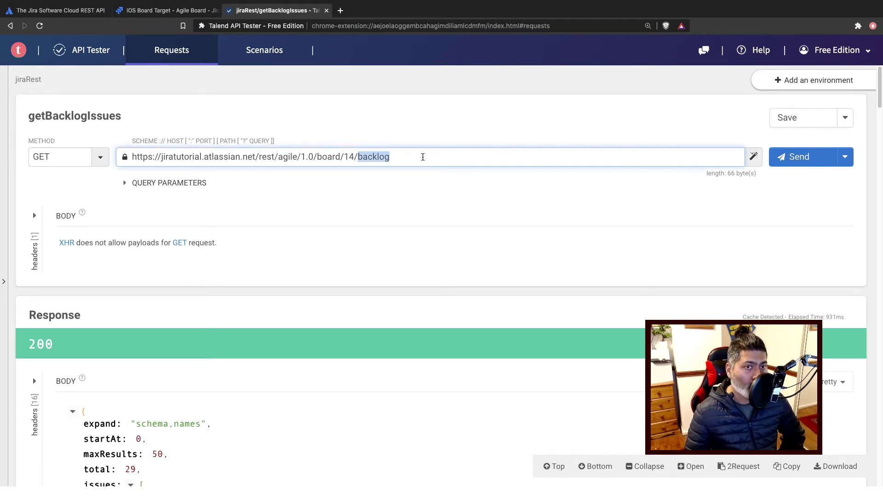
left_click(792, 158)
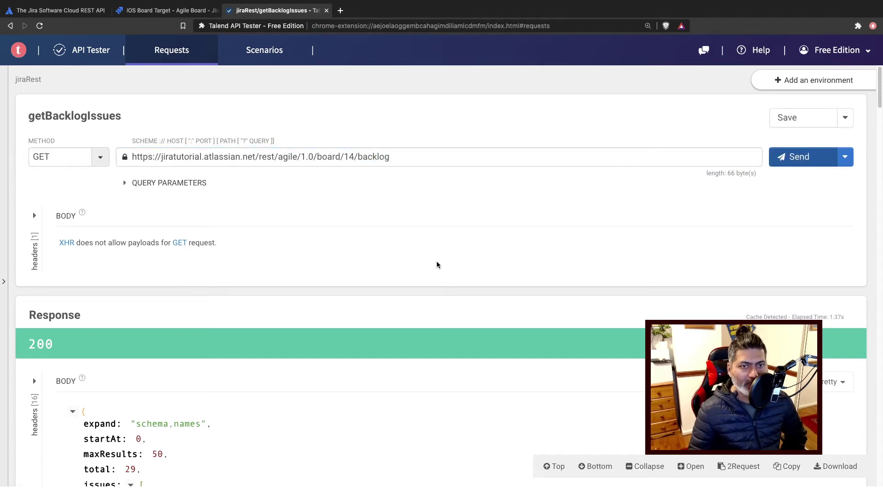
- Expand the response's first issue, id 10140
scroll(298, 280, "down", 4)
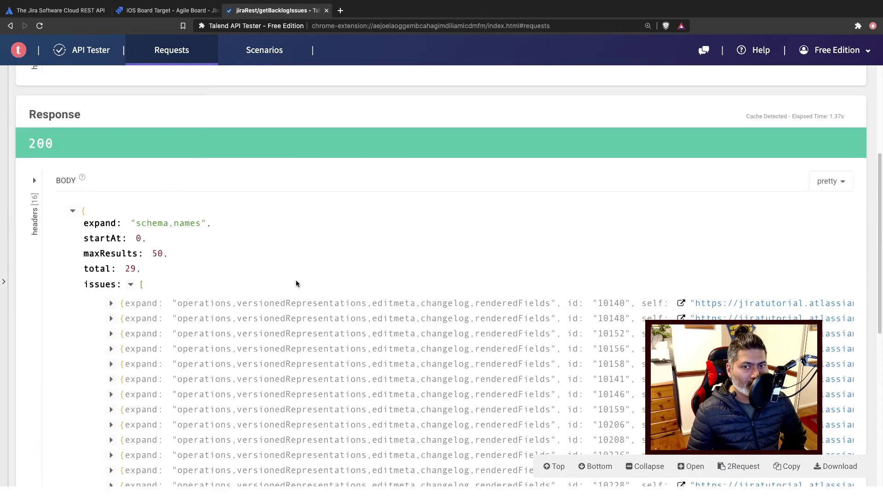
scroll(296, 282, "down", 1)
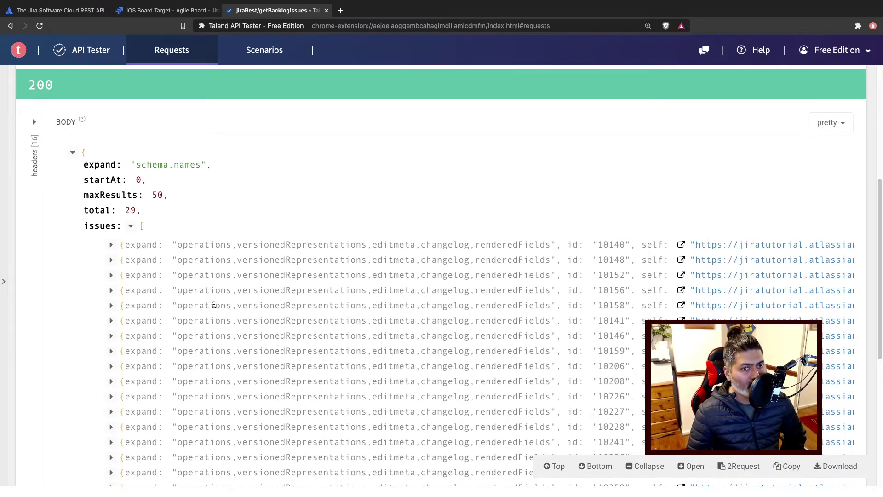
left_click(110, 246)
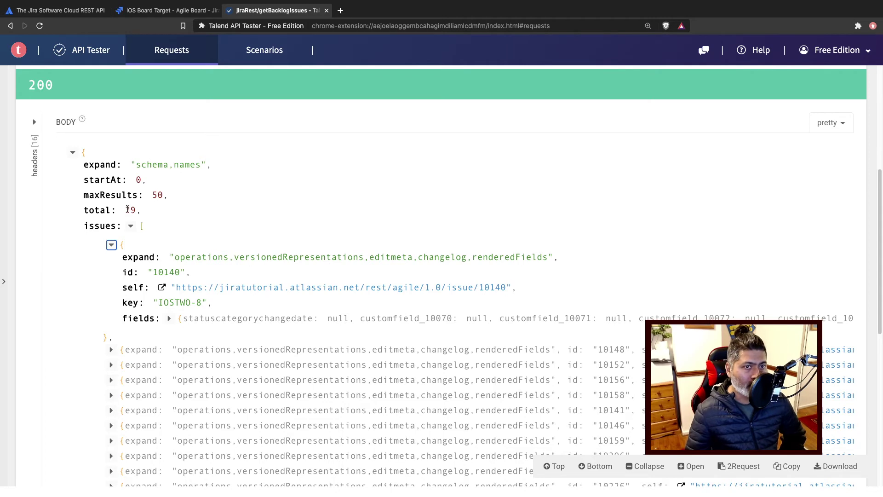
- Collapse issue 10140 and briefly check issues 10148 and 10152
left_click(111, 245)
left_click(111, 246)
left_click(111, 245)
left_click(112, 260)
left_click(112, 260)
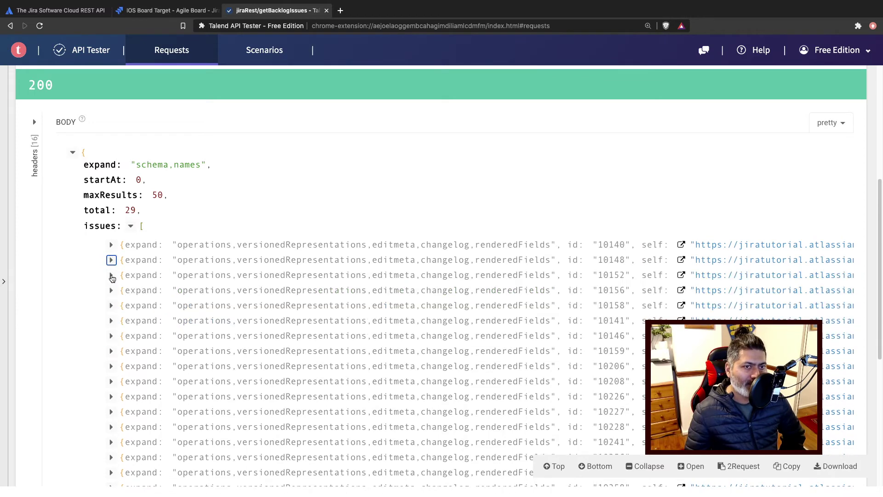
left_click(111, 276)
left_click(111, 276)
scroll(112, 280, "down", 6)
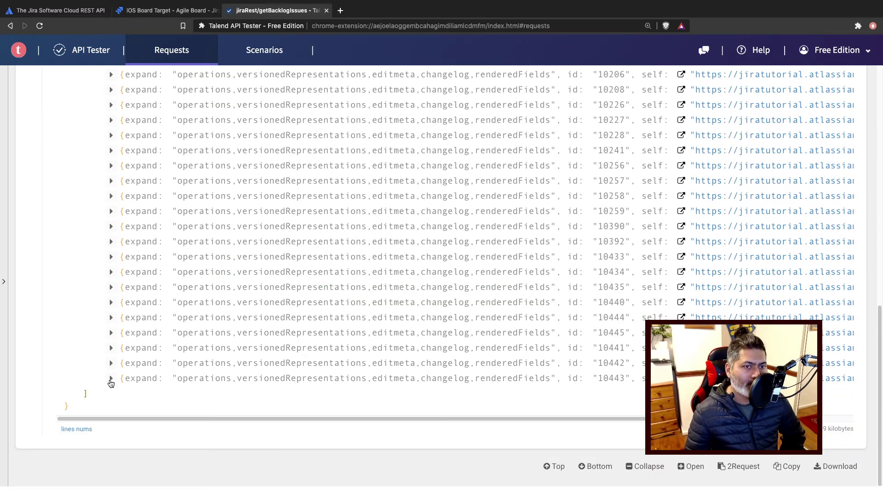
- Expand the final issues 10443 (IOSTWO-54) and 10442 (IOSTWO-53)
left_click(111, 378)
scroll(138, 368, "down", 1)
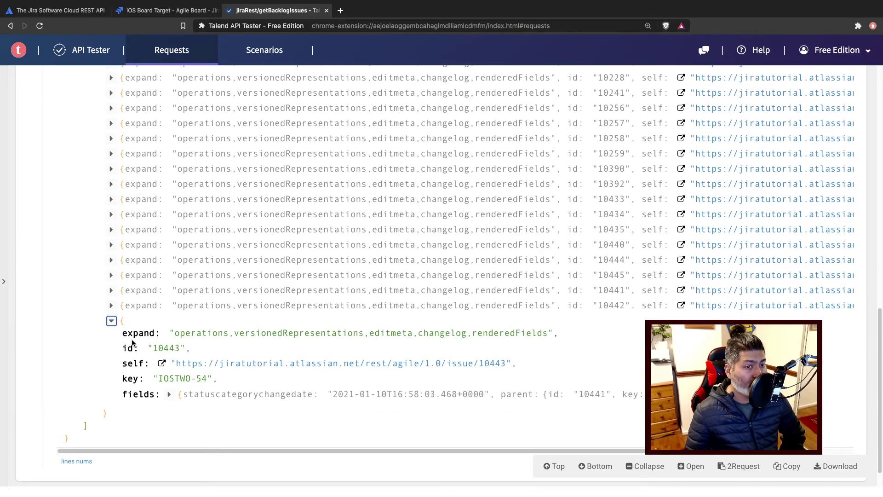
left_click(111, 306)
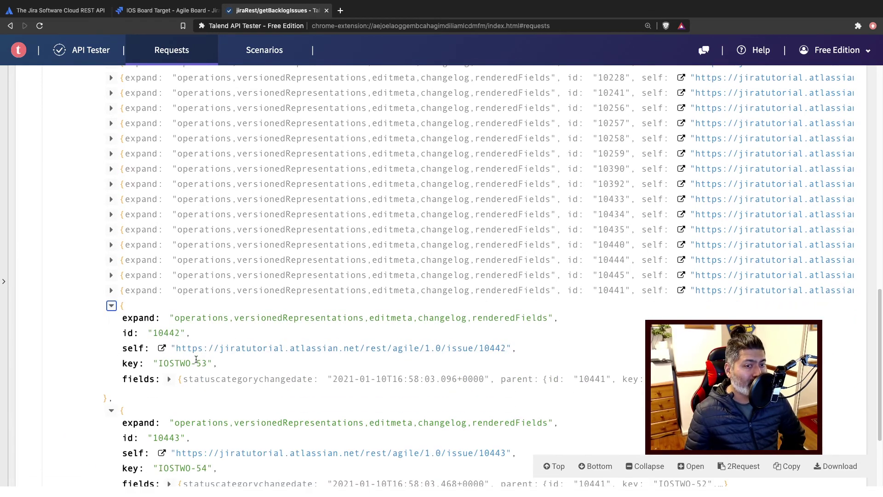
scroll(196, 360, "down", 1)
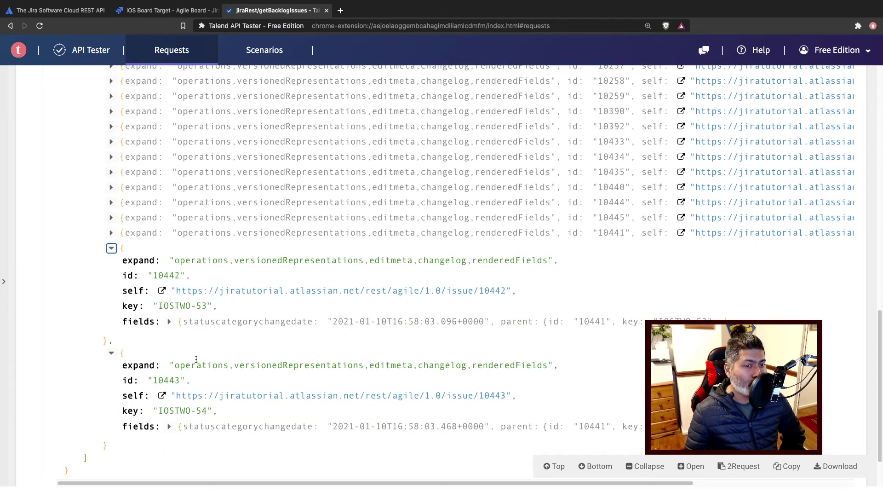
- View Jira story IOSTWO-52's detail panel, then return to the Talend response
left_click(172, 10)
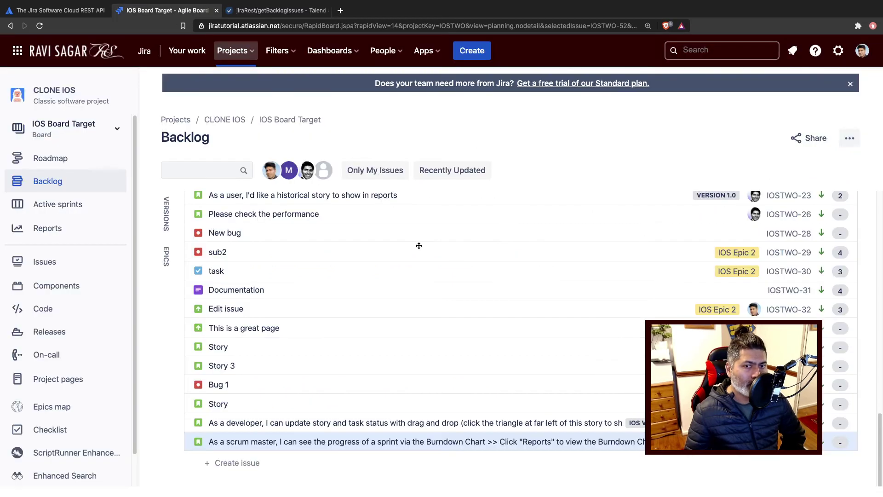
left_click(268, 442)
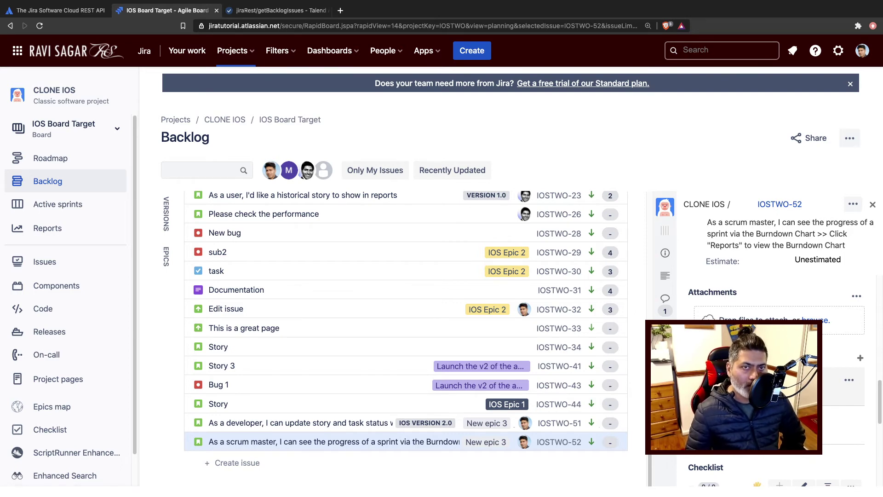
left_click(278, 10)
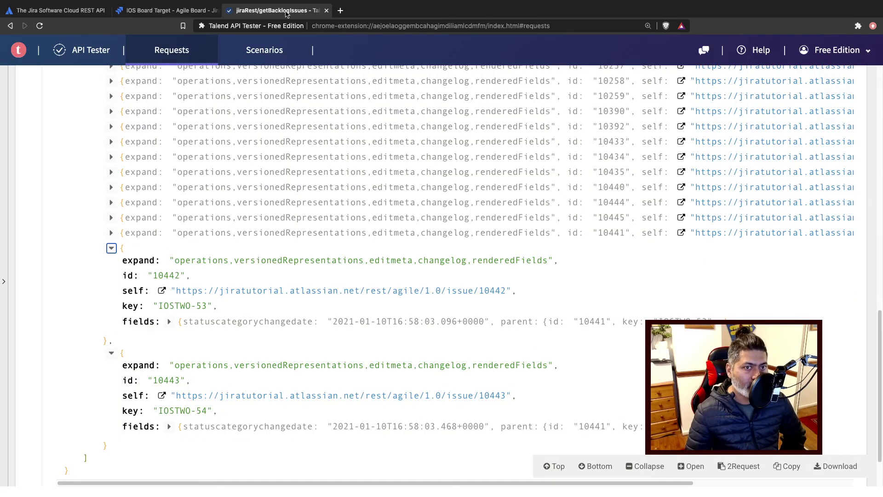
- Expand the fields of issues IOSTWO-53 and IOSTWO-52 (id 10441)
left_click(169, 321)
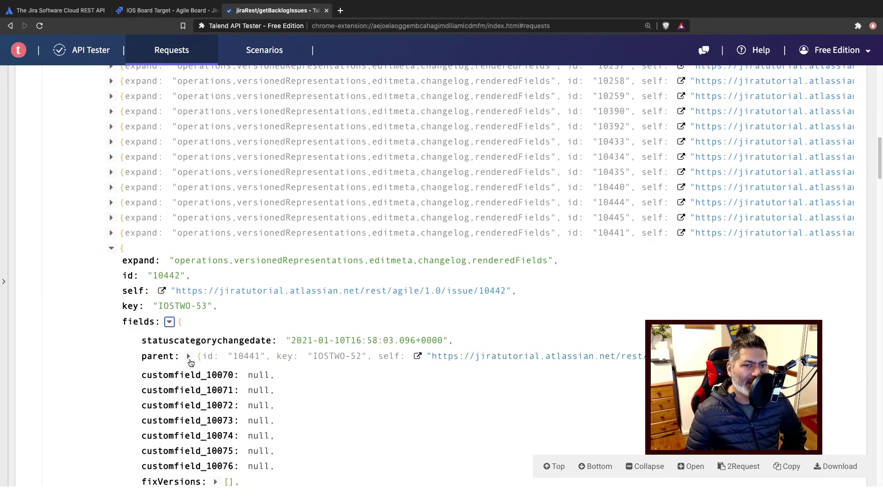
left_click(111, 233)
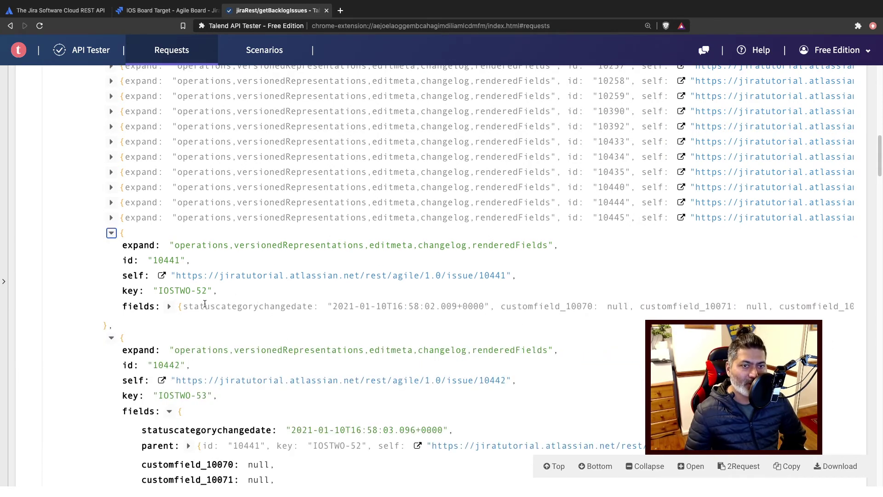
left_click(169, 307)
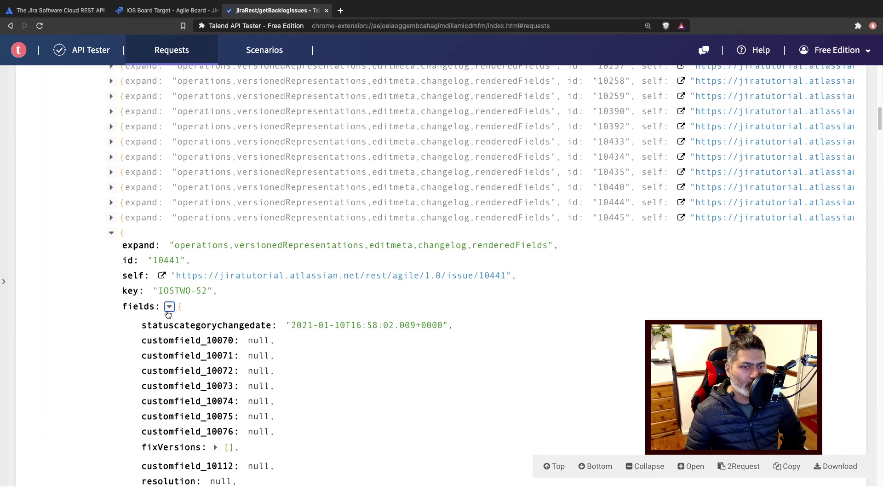
scroll(228, 355, "down", 3)
scroll(228, 354, "down", 10)
scroll(229, 358, "down", 15)
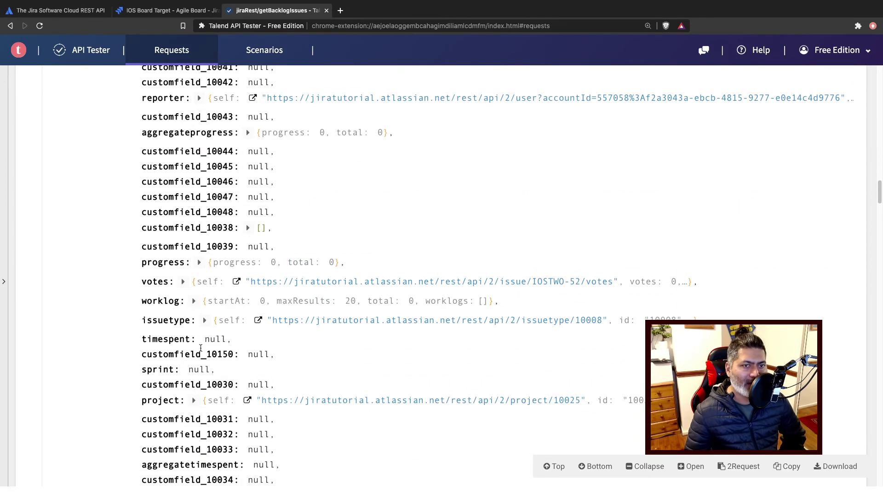
scroll(178, 335, "up", 20)
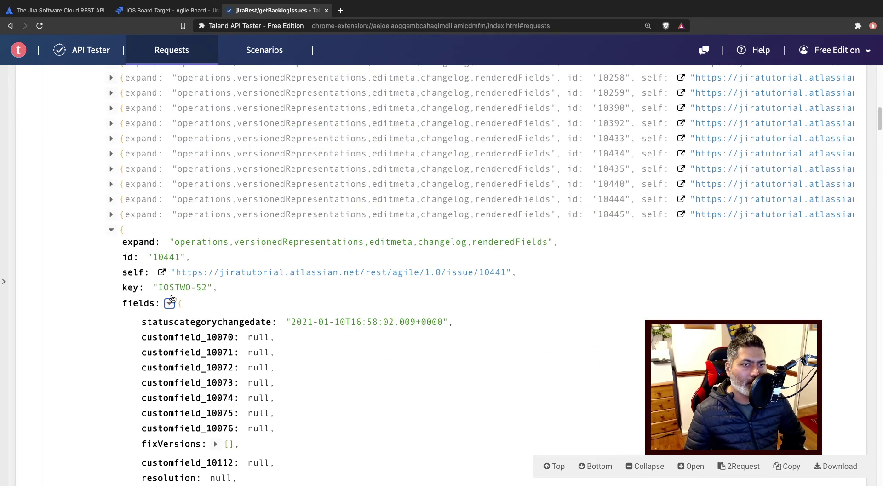
- Confirm IOSTWO-53's parent is IOSTWO-52, collapse the issues, and return to the 29-issue total
left_click(111, 230)
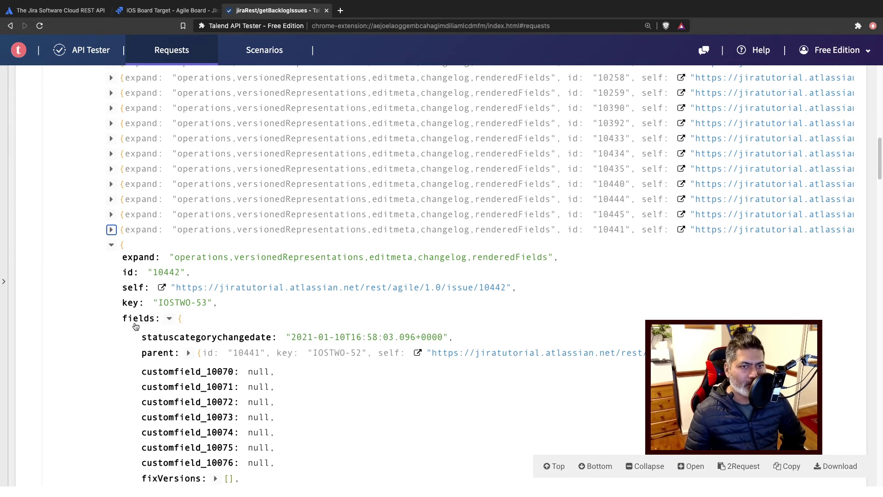
left_click(189, 353)
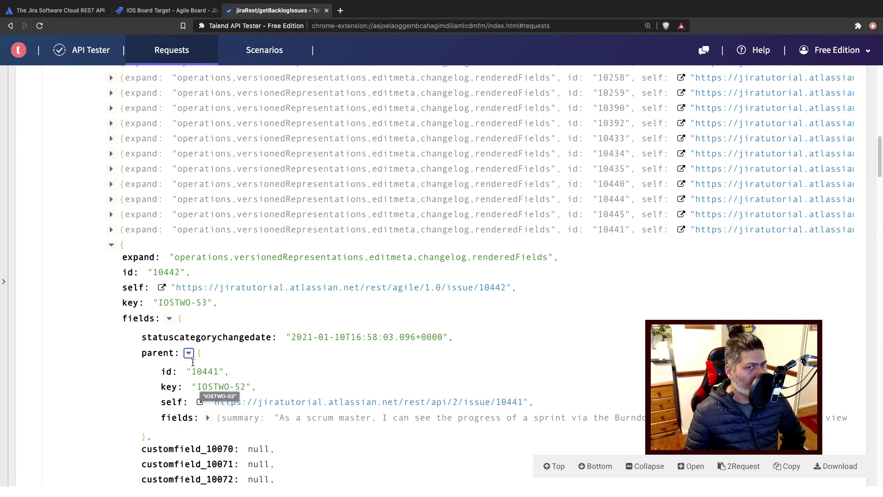
left_click(111, 245)
scroll(191, 308, "up", 10)
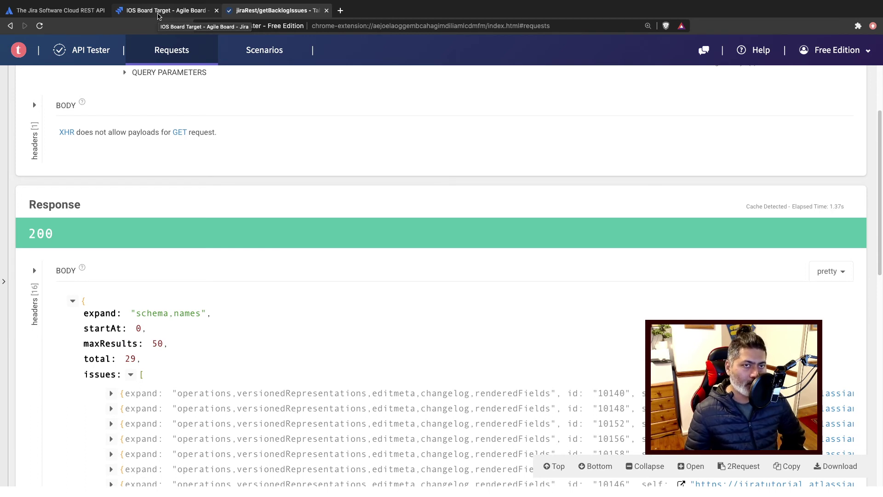
- Switch back to the IOS Board Target Jira backlog showing IOSTWO-52's details
left_click(158, 11)
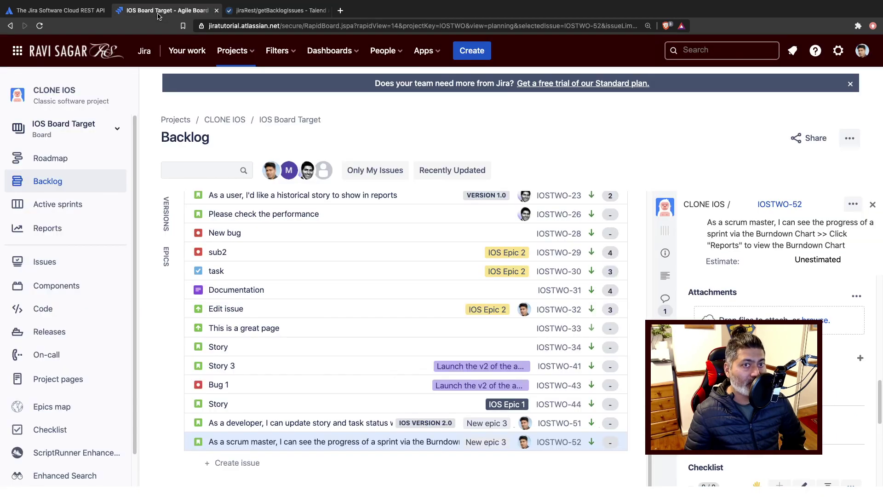